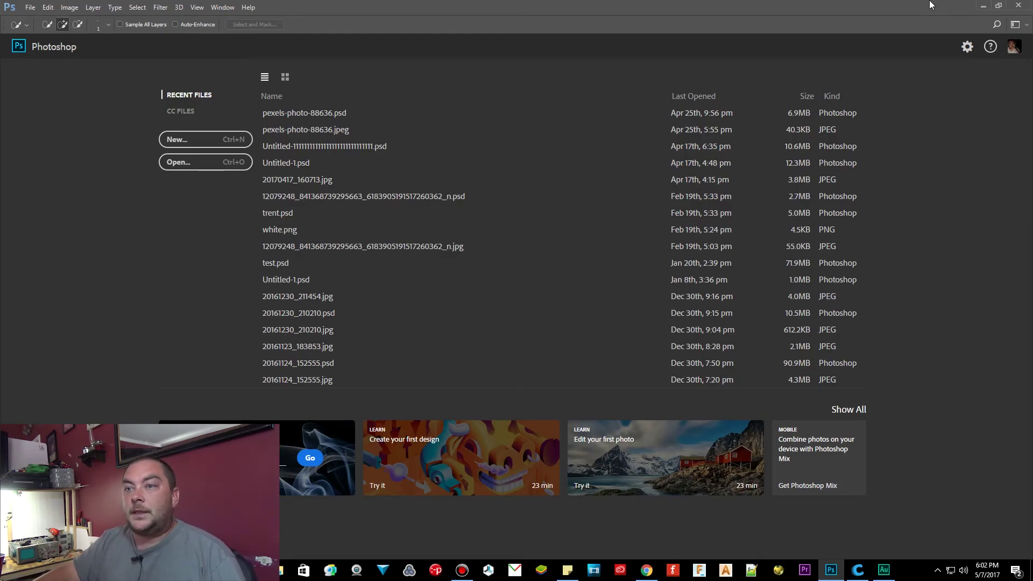
# Create Untitled-1, an 80 × 80 mm document with White background contents.
pyautogui.click(228, 147)
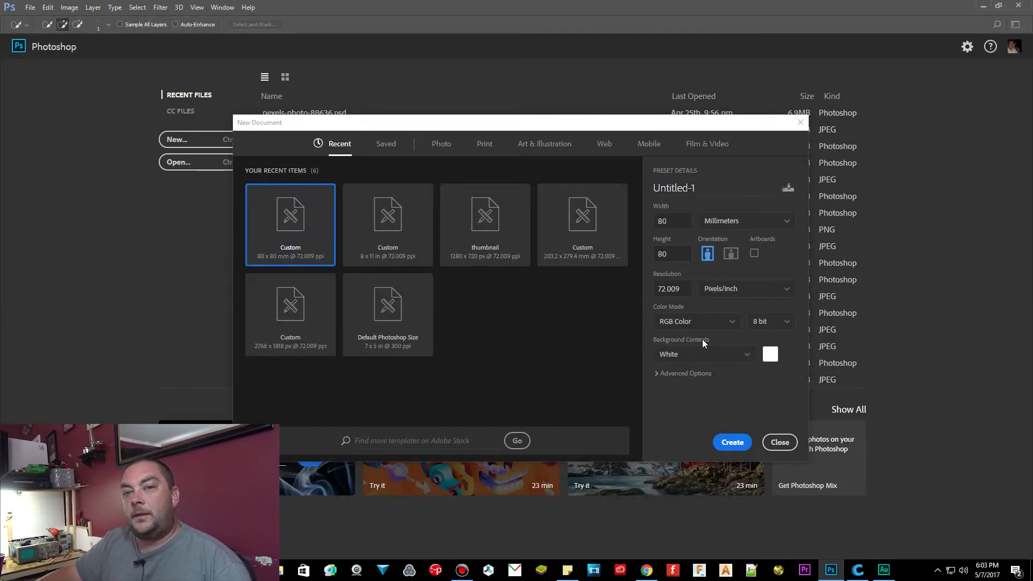
pyautogui.click(733, 442)
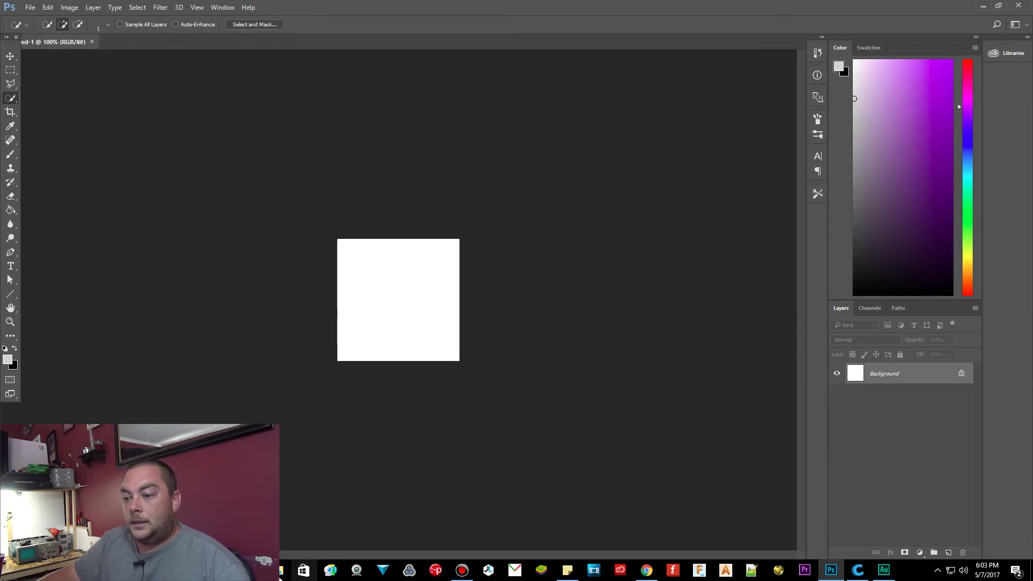
# Drag the girl-beautiful-young-face-53000 jpeg from Desktop > New folder onto the Photoshop canvas.
pyautogui.click(282, 570)
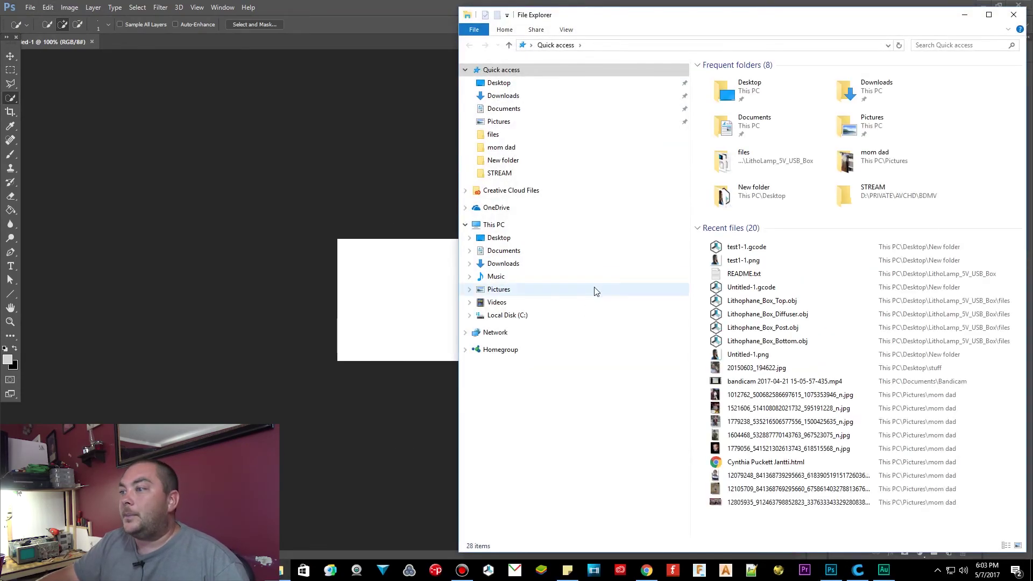
pyautogui.click(516, 238)
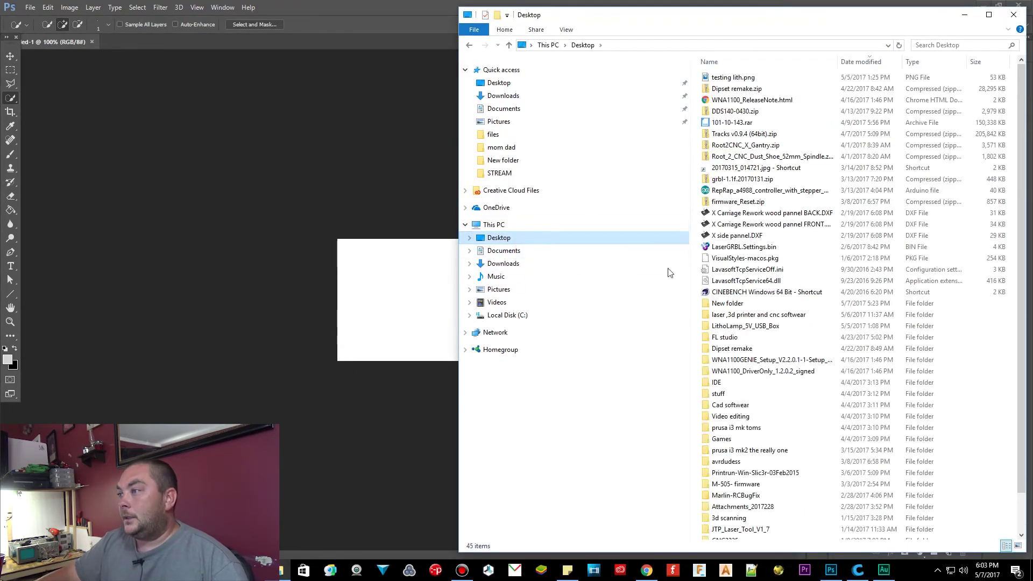
pyautogui.click(753, 311)
pyautogui.doubleClick(752, 310)
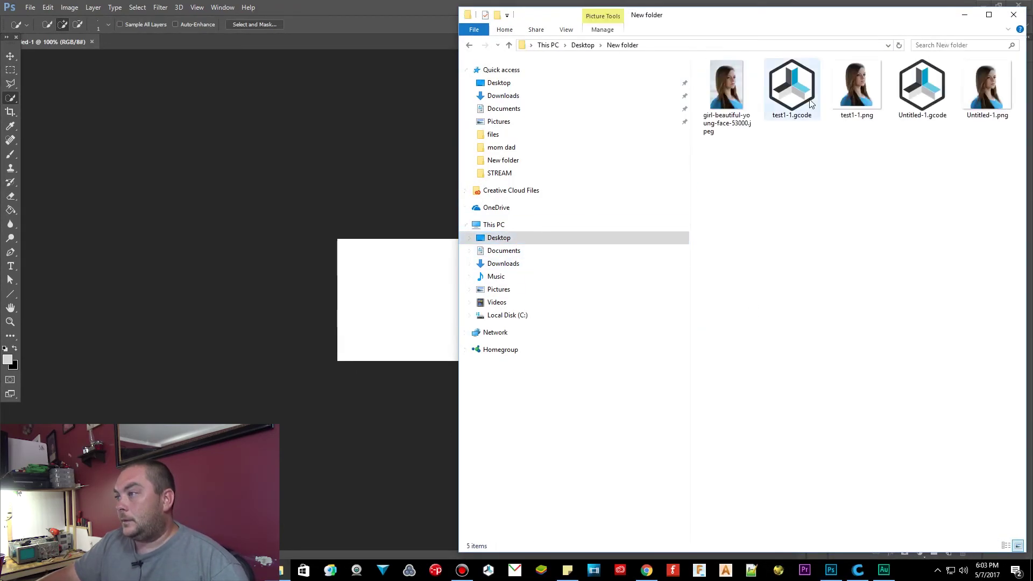
pyautogui.moveTo(720, 108); pyautogui.dragTo(422, 295)
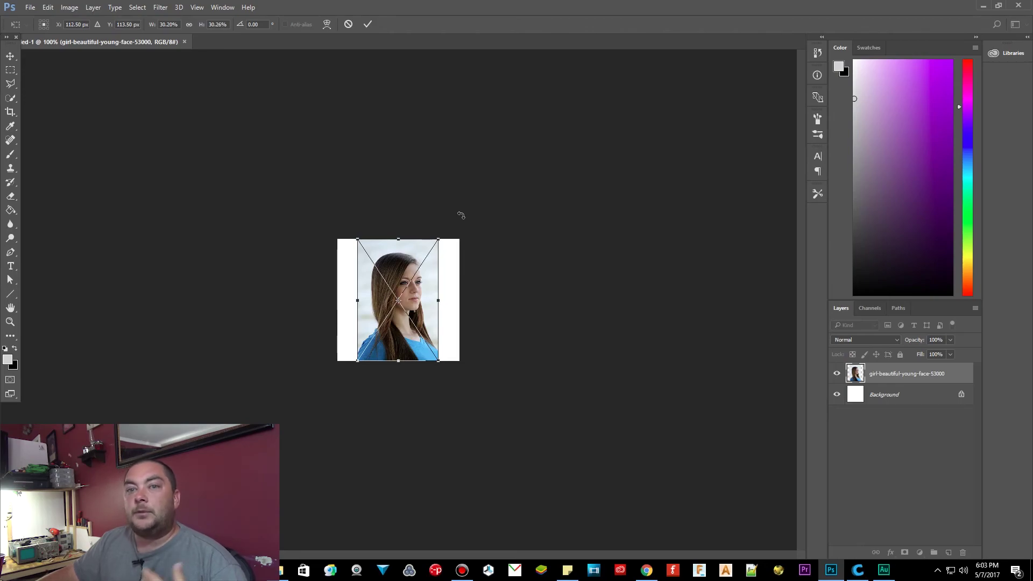
# Confirm placing the portrait photo and zoom in on it.
pyautogui.click(11, 322)
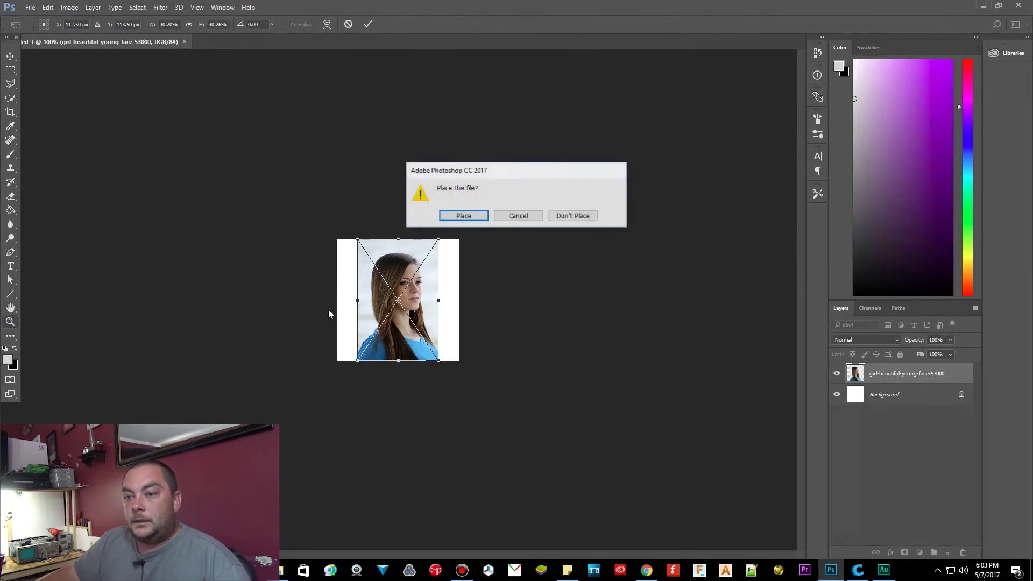
pyautogui.click(482, 218)
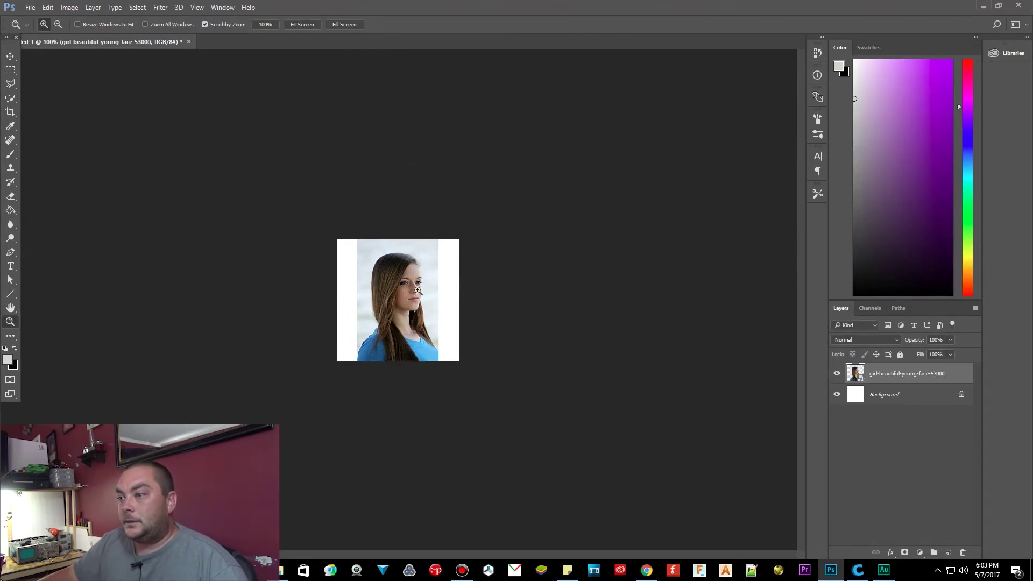
pyautogui.click(401, 299)
pyautogui.click(405, 296)
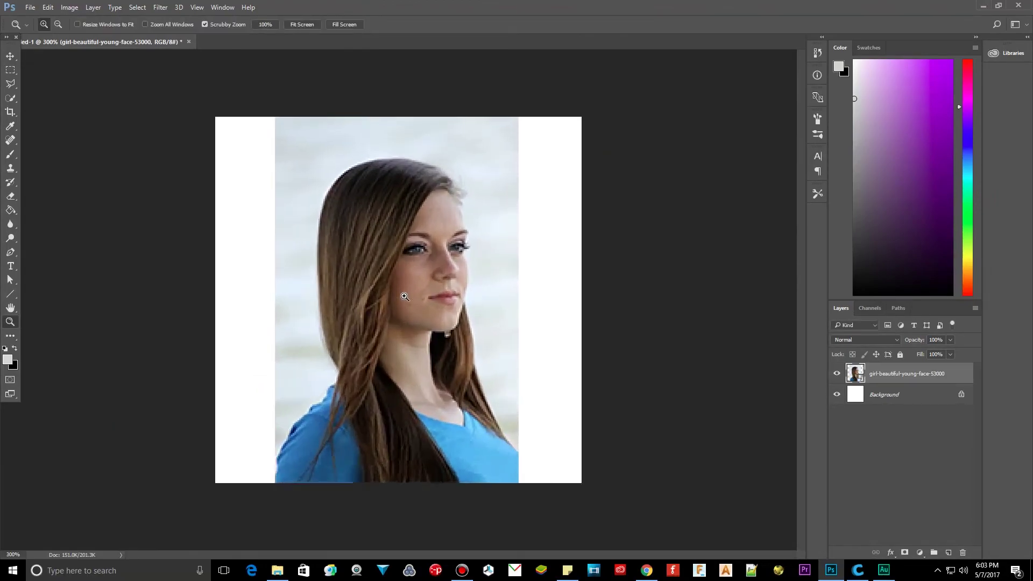
# Move the portrait slightly higher, commit its placement, and keep Quick Selection active.
pyautogui.click(11, 281)
pyautogui.click(11, 100)
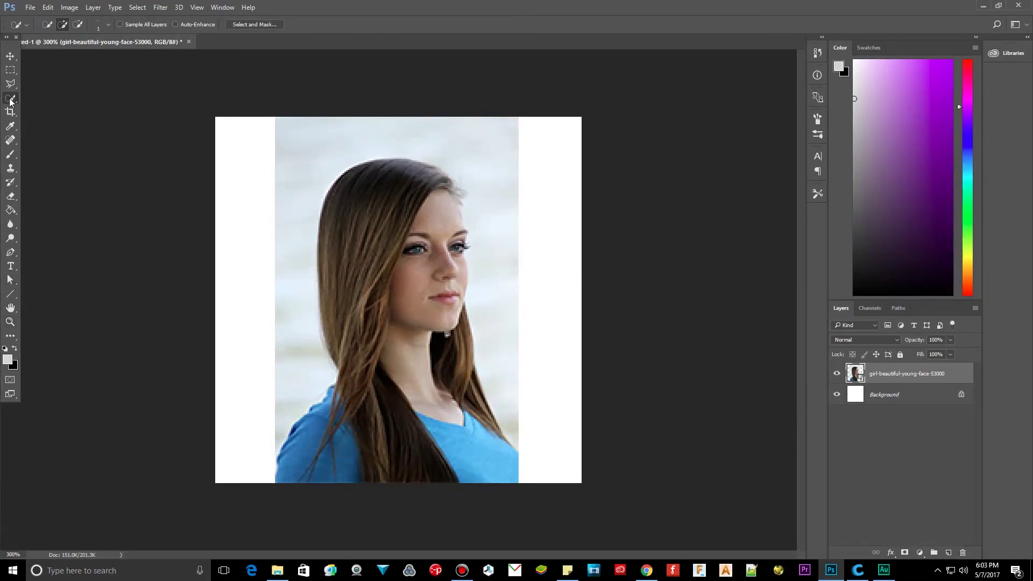
pyautogui.rightClick(10, 99)
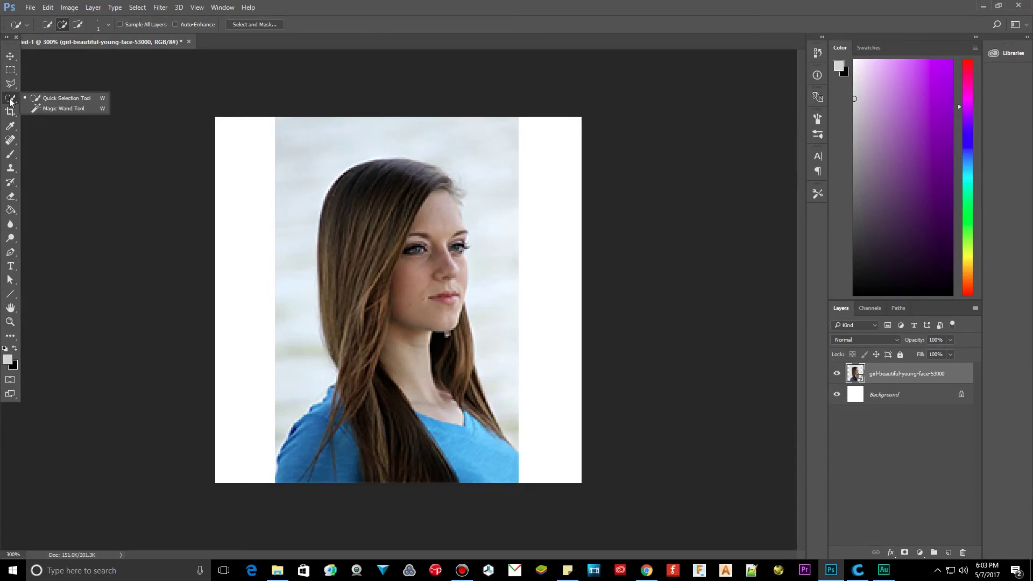
pyautogui.click(51, 99)
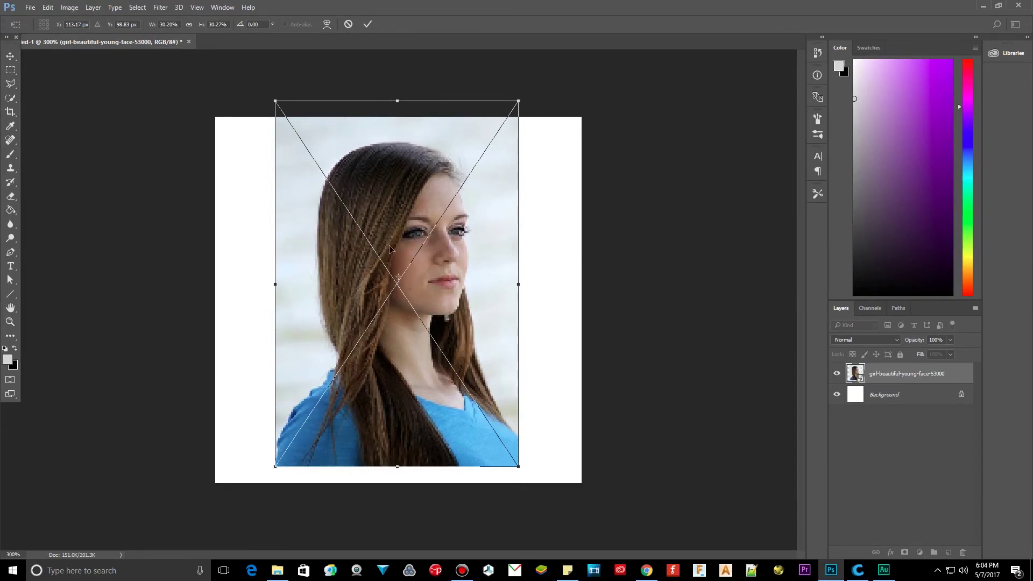
pyautogui.click(11, 101)
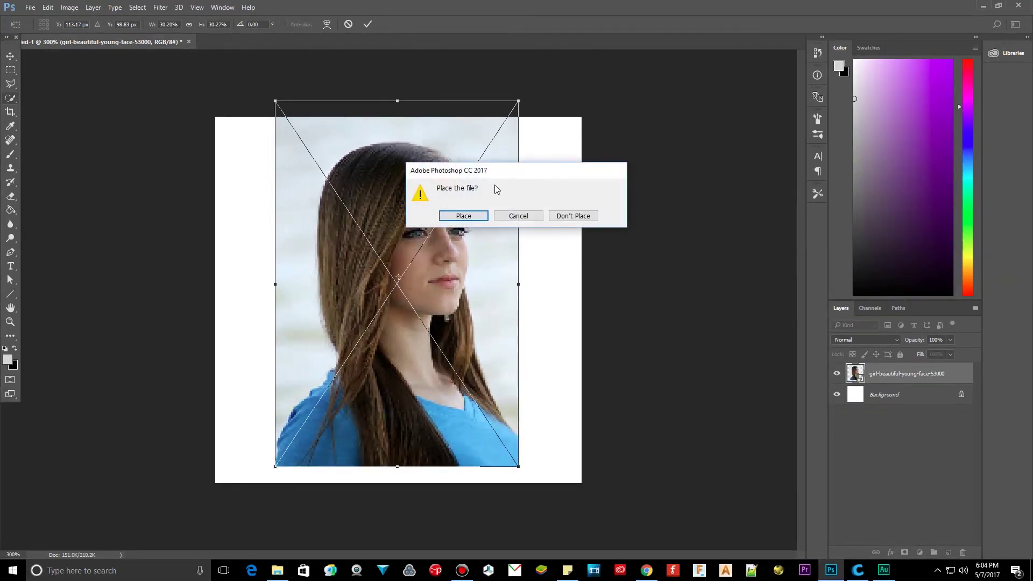
pyautogui.click(463, 216)
pyautogui.rightClick(13, 98)
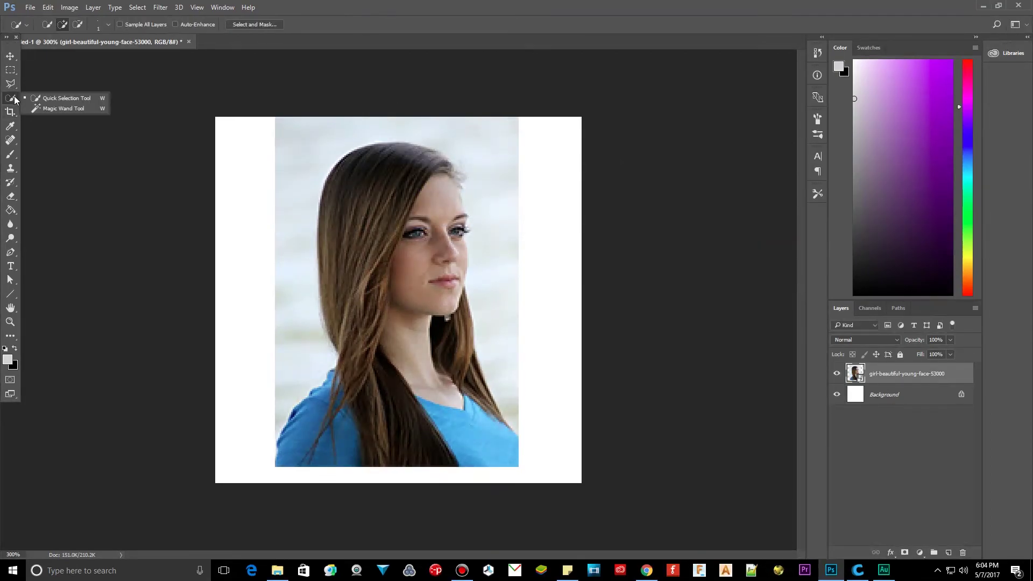
pyautogui.click(43, 99)
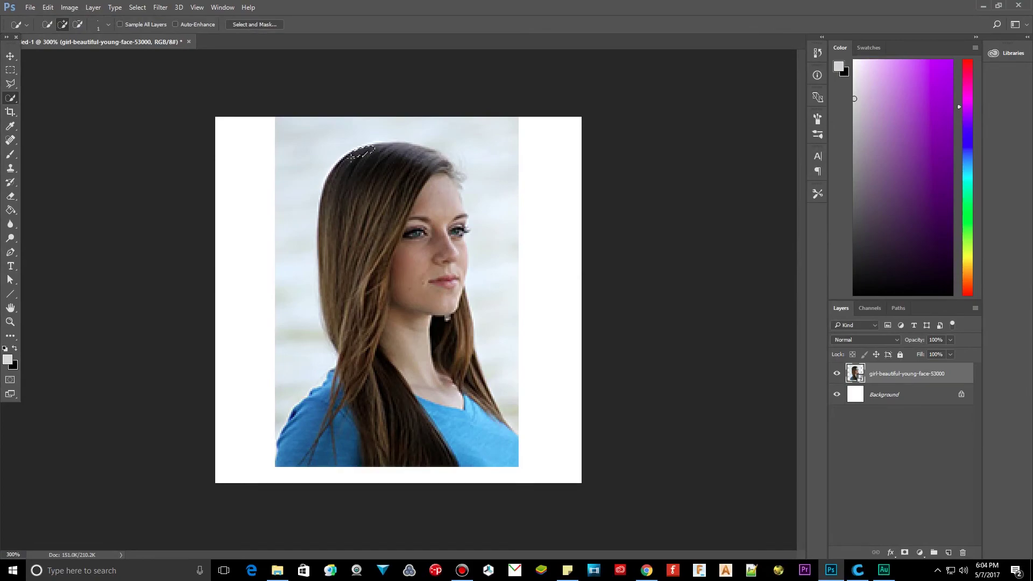
# Quick-select the girl's hair and shoulders, then open Select and Mask.
pyautogui.moveTo(352, 155)
pyautogui.mouseDown()
pyautogui.moveTo(326, 202)
pyautogui.moveTo(333, 257)
pyautogui.mouseUp()
pyautogui.moveTo(354, 326)
pyautogui.mouseDown()
pyautogui.moveTo(362, 345)
pyautogui.moveTo(308, 449)
pyautogui.moveTo(374, 333)
pyautogui.moveTo(492, 457)
pyautogui.moveTo(500, 414)
pyautogui.moveTo(481, 382)
pyautogui.moveTo(447, 372)
pyautogui.moveTo(447, 242)
pyautogui.moveTo(466, 183)
pyautogui.mouseUp()
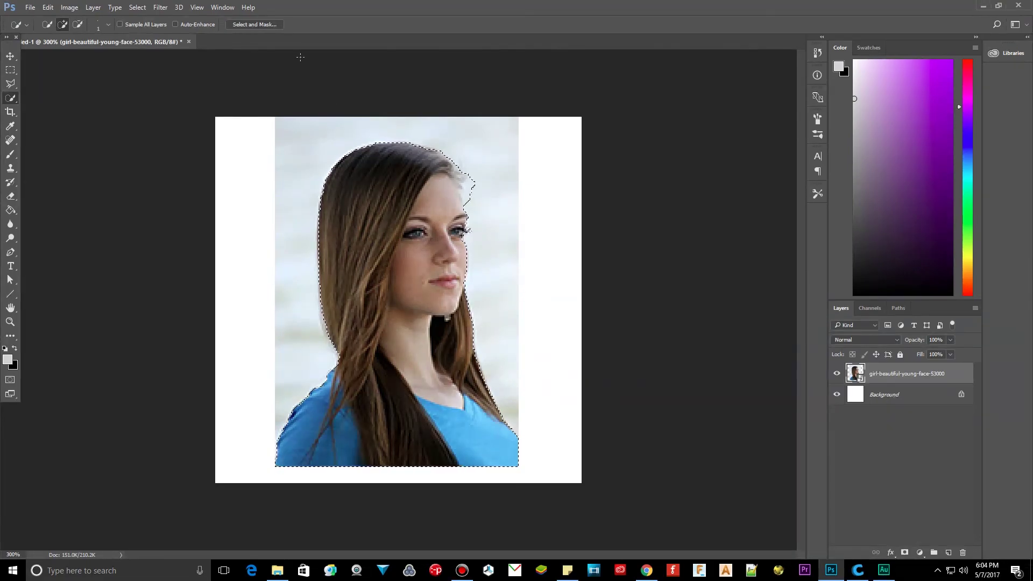
pyautogui.click(255, 25)
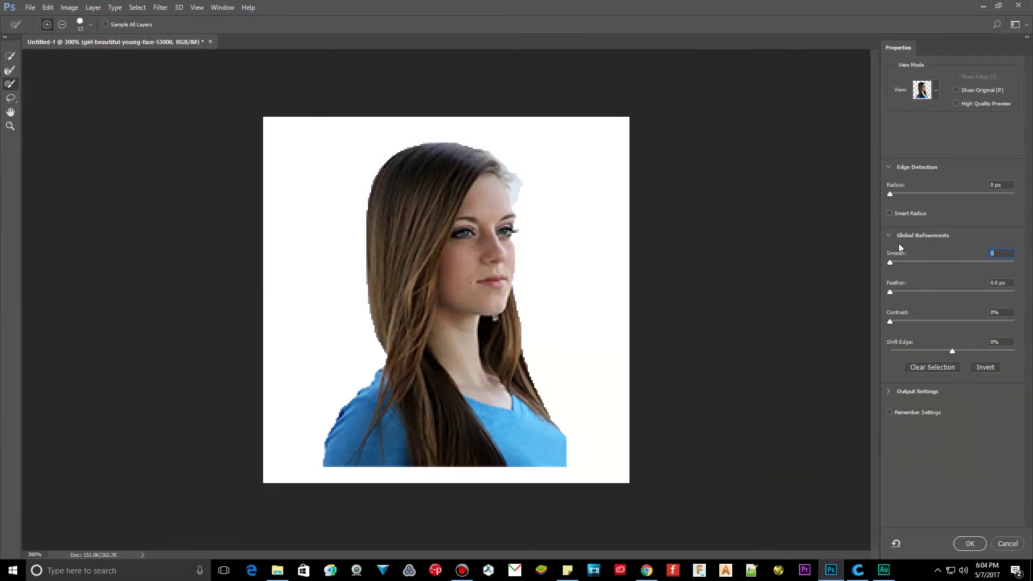
# Raise Smooth, refine the left hair edge with the Refine Edge Brush, and apply as a mask.
pyautogui.moveTo(890, 263); pyautogui.dragTo(949, 270)
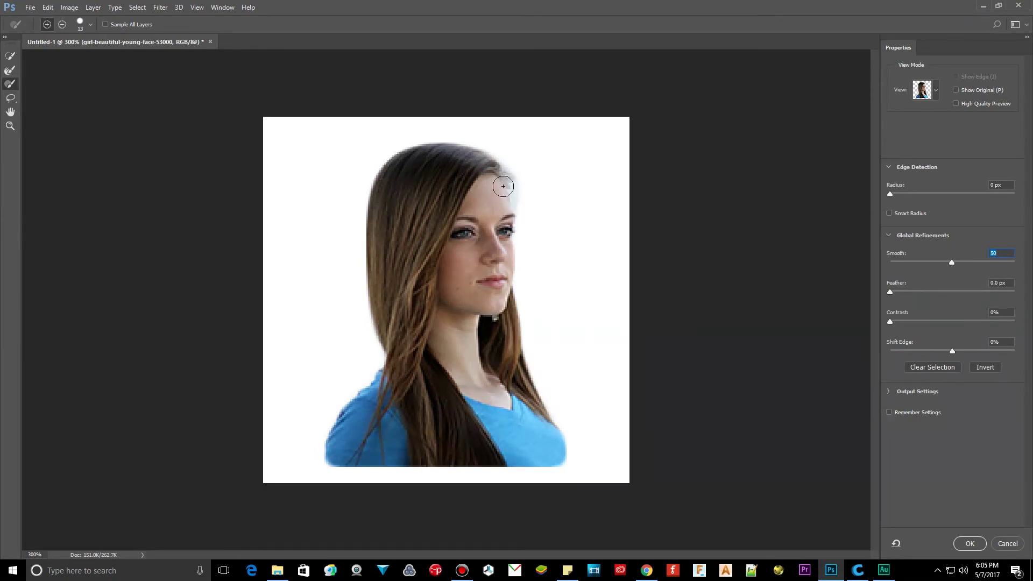
pyautogui.moveTo(430, 151)
pyautogui.mouseDown()
pyautogui.moveTo(388, 166)
pyautogui.moveTo(370, 202)
pyautogui.moveTo(383, 358)
pyautogui.moveTo(332, 458)
pyautogui.moveTo(561, 460)
pyautogui.moveTo(562, 438)
pyautogui.moveTo(512, 351)
pyautogui.moveTo(498, 171)
pyautogui.moveTo(458, 145)
pyautogui.mouseUp()
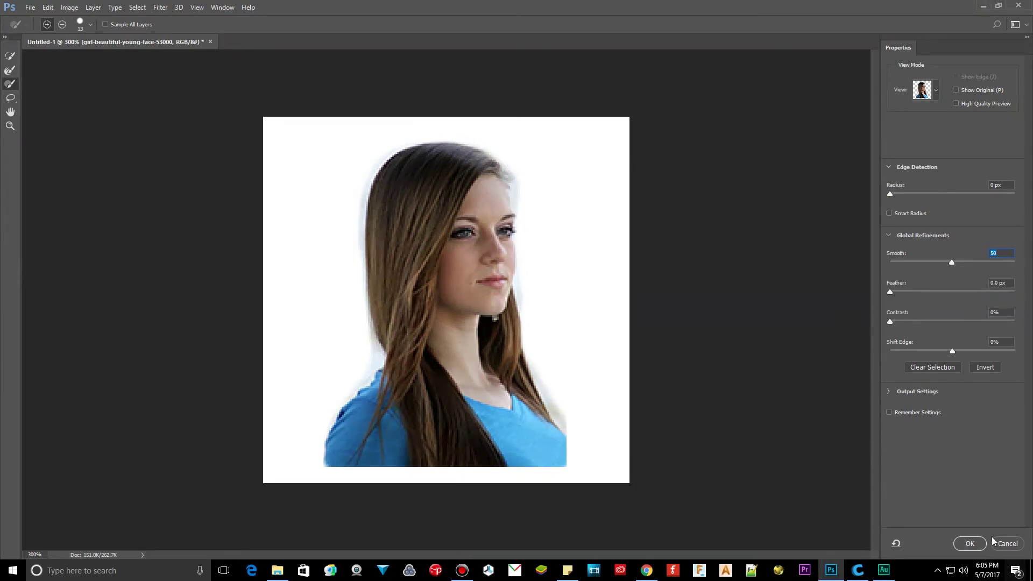
pyautogui.click(970, 544)
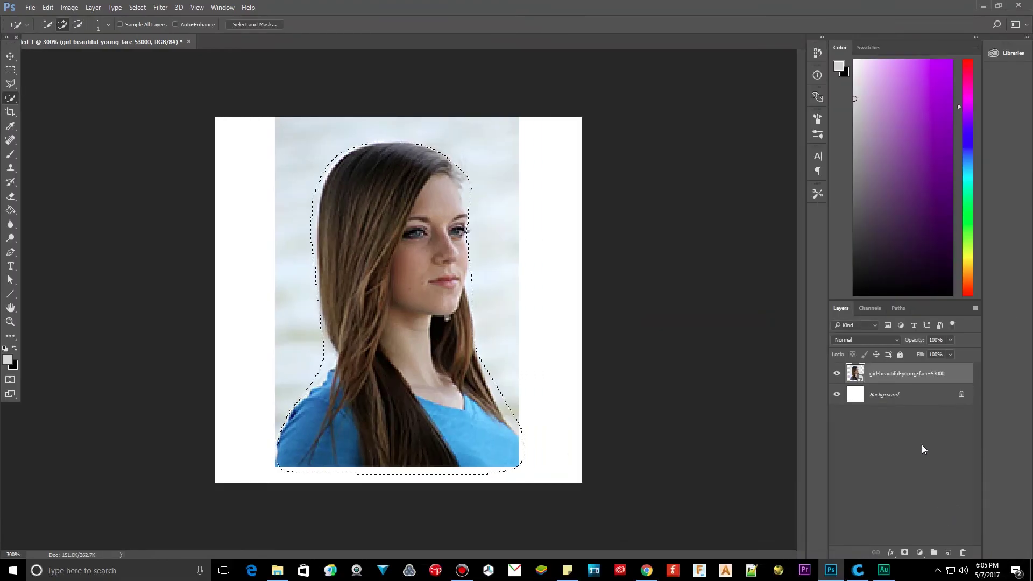
pyautogui.click(905, 552)
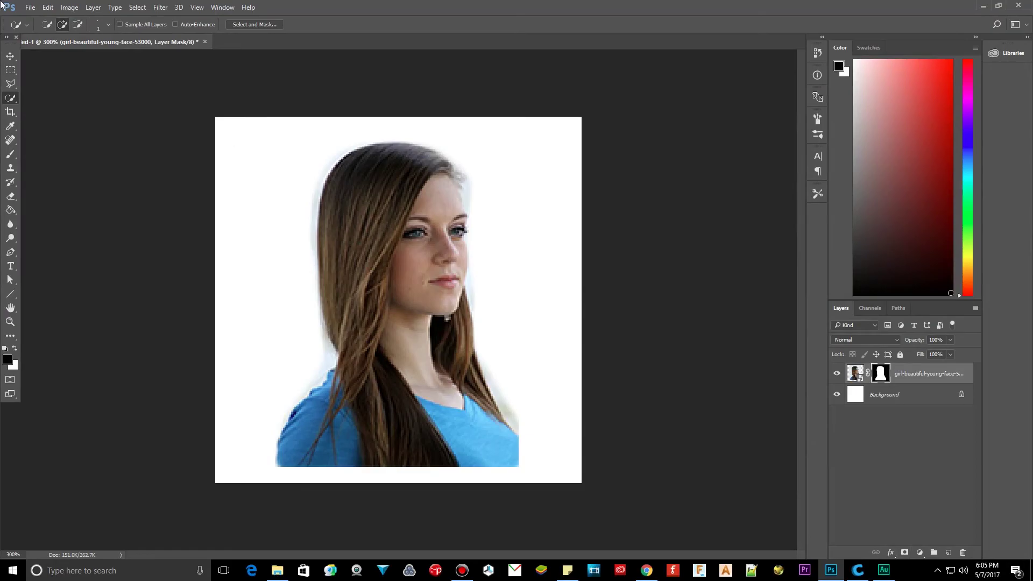
# Quick Export the cutout portrait as test2-1.png into the New folder.
pyautogui.click(30, 8)
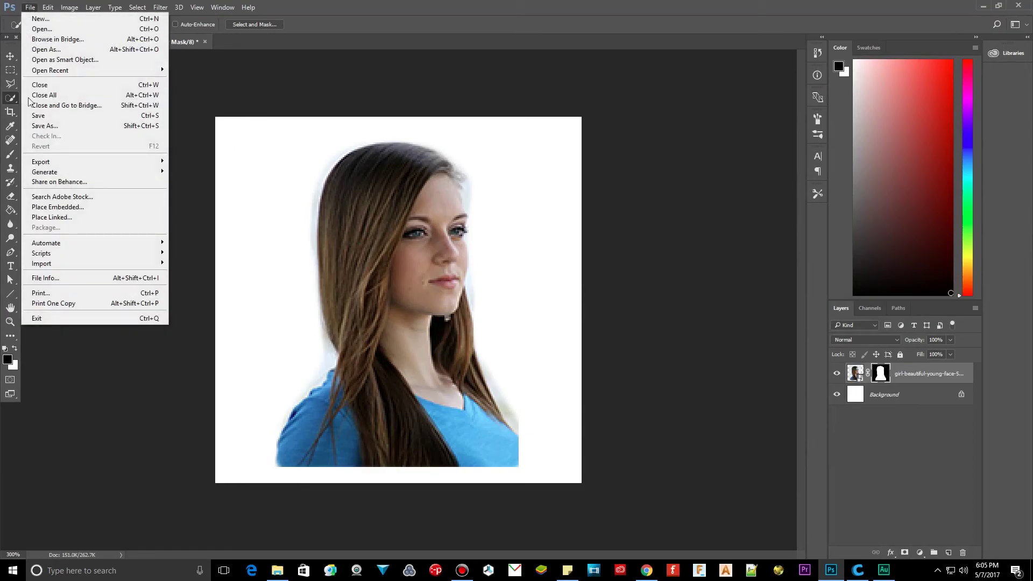
pyautogui.moveTo(68, 164)
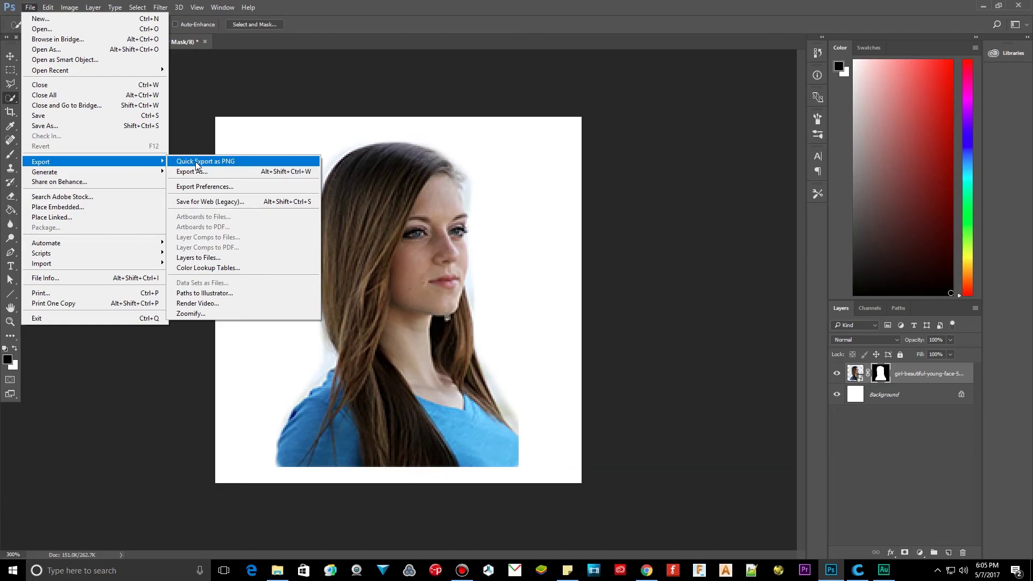
pyautogui.click(195, 161)
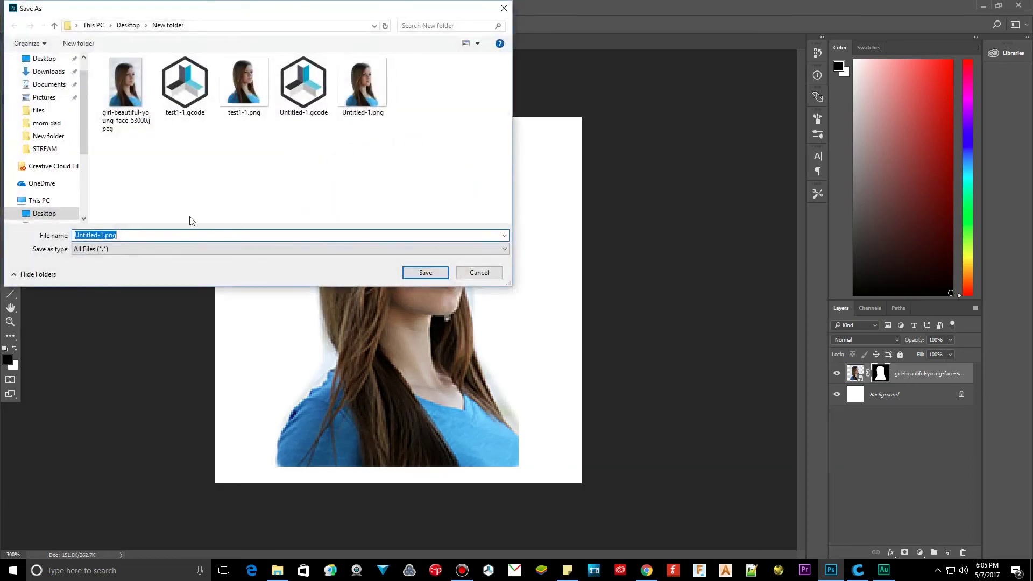
pyautogui.moveTo(99, 235); pyautogui.dragTo(76, 235)
pyautogui.write('test')
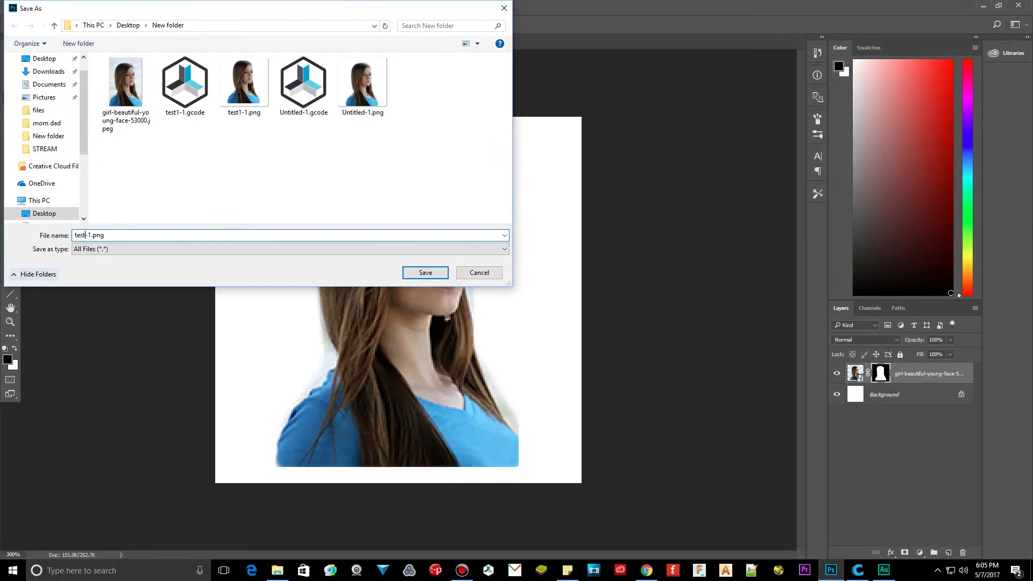
pyautogui.write('2')
pyautogui.click(433, 273)
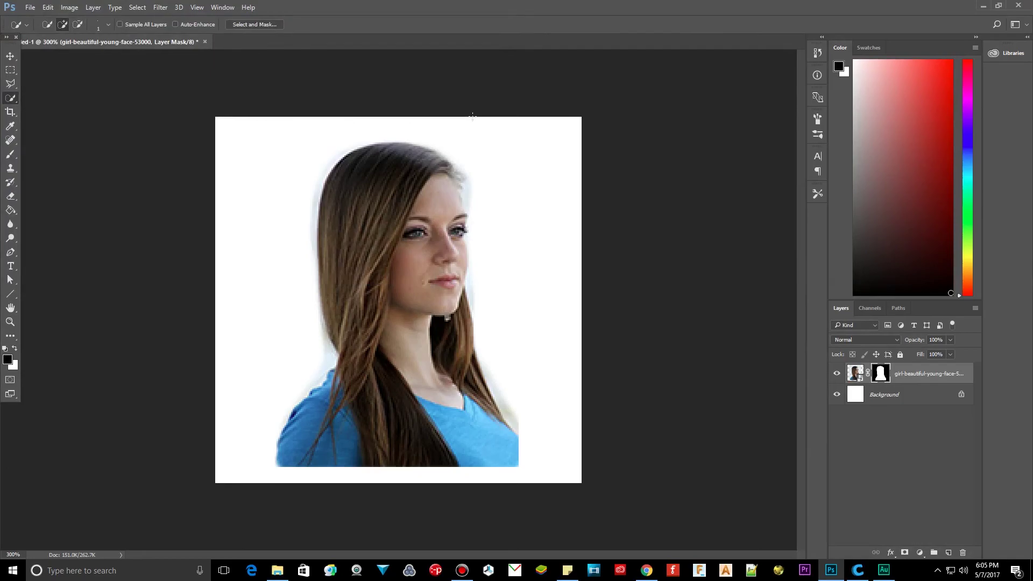
# Minimize Photoshop and close the File Explorer window to reveal Cura's build plate.
pyautogui.click(983, 6)
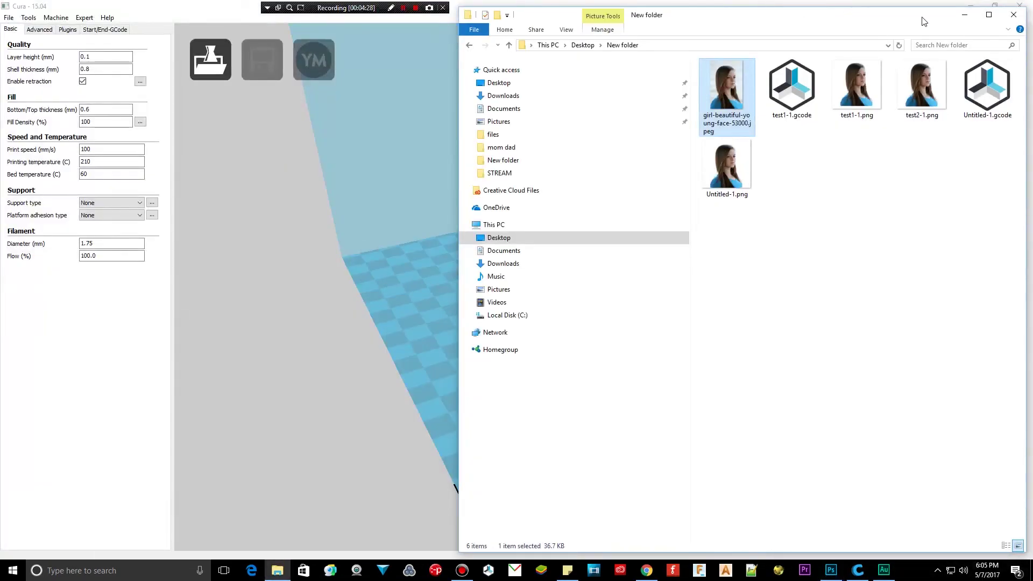
pyautogui.click(1006, 16)
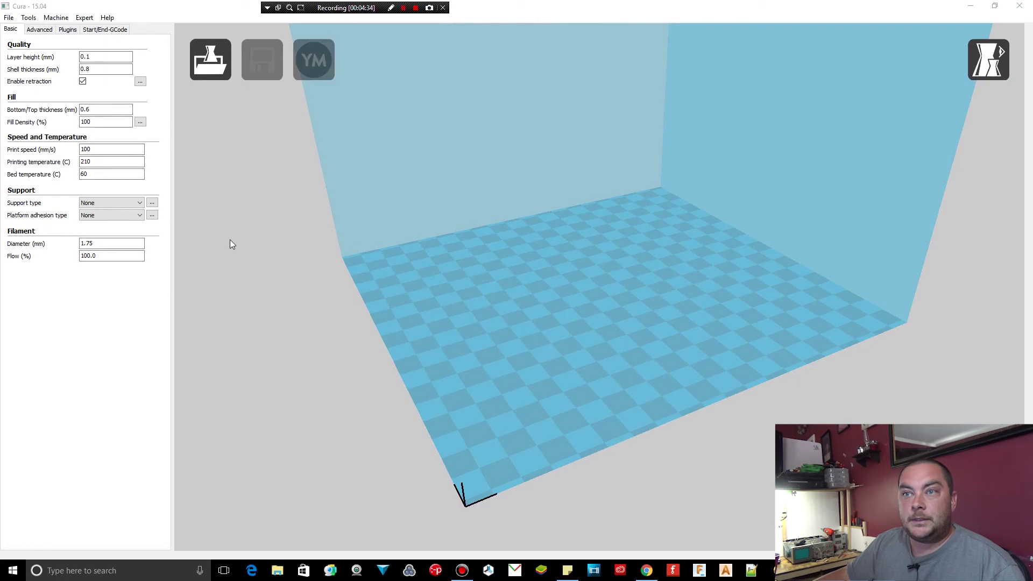
pyautogui.click(107, 18)
pyautogui.click(134, 78)
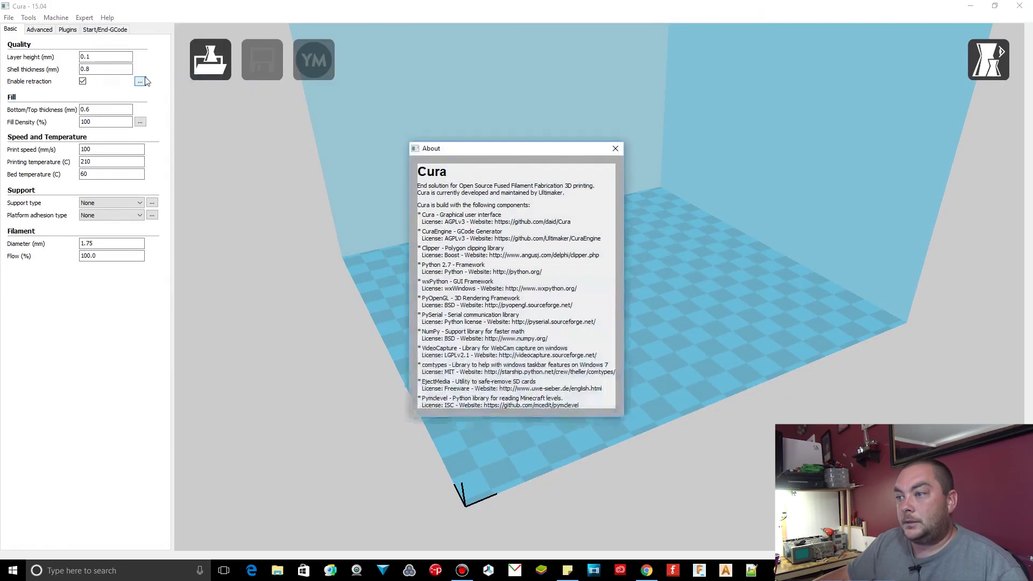
pyautogui.click(616, 148)
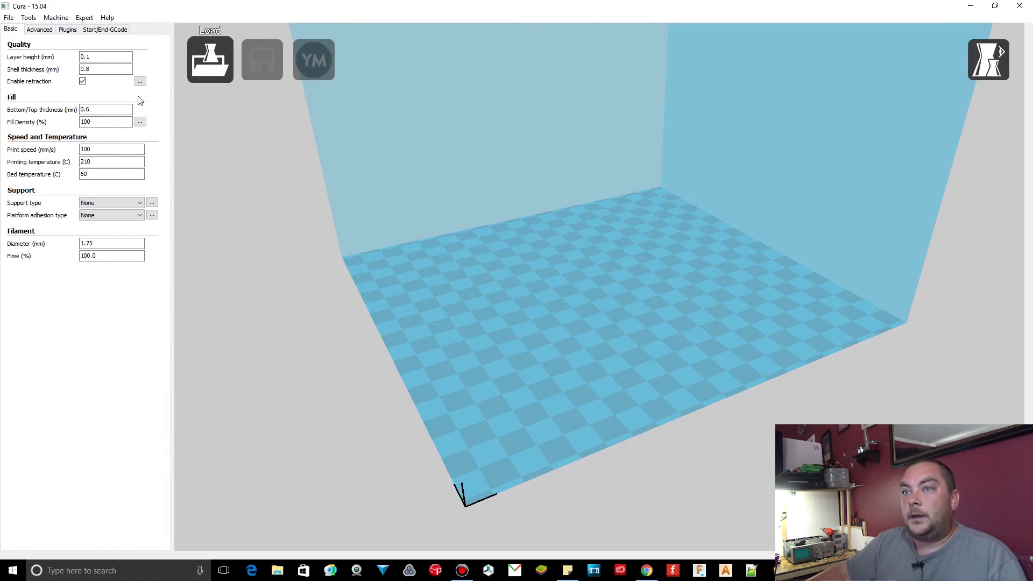
pyautogui.moveTo(102, 55)
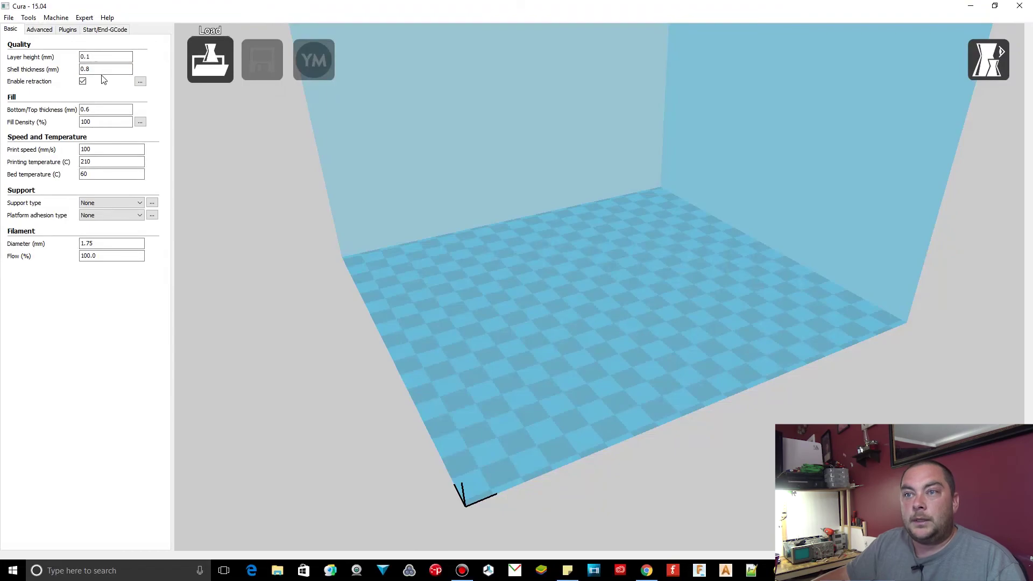
pyautogui.moveTo(85, 71)
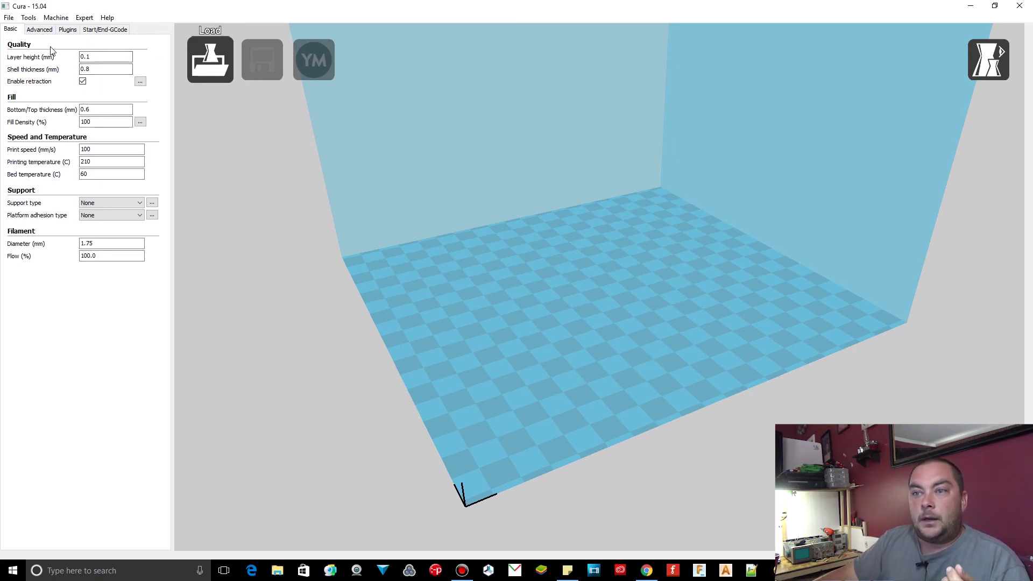
pyautogui.moveTo(96, 110)
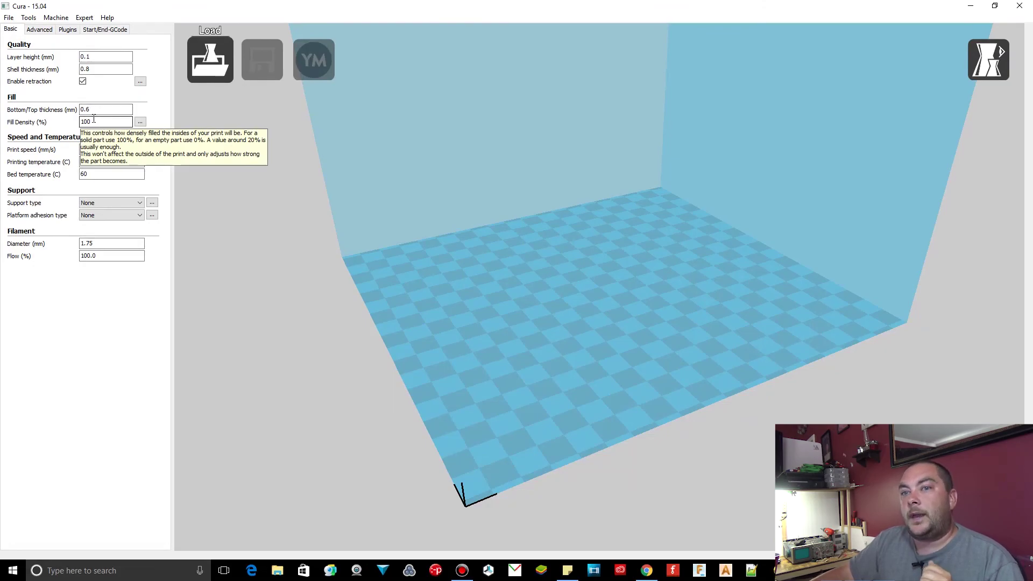
pyautogui.moveTo(98, 151)
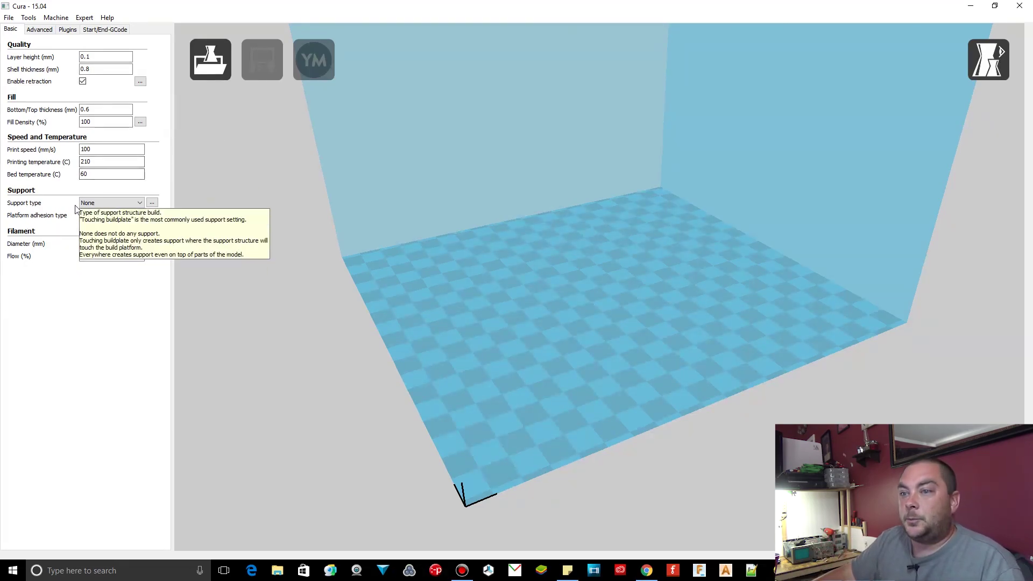
pyautogui.moveTo(105, 215)
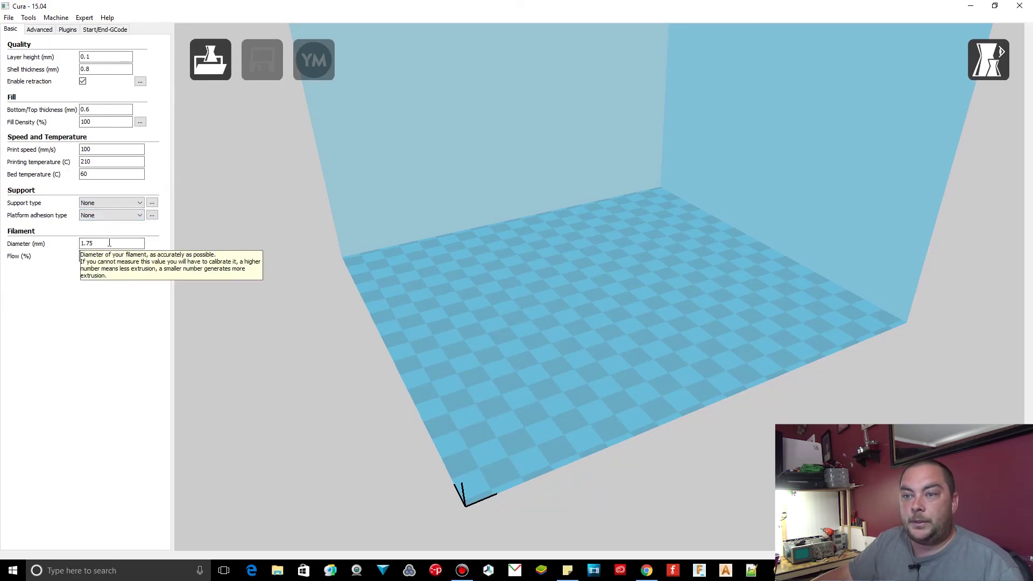
pyautogui.moveTo(94, 256)
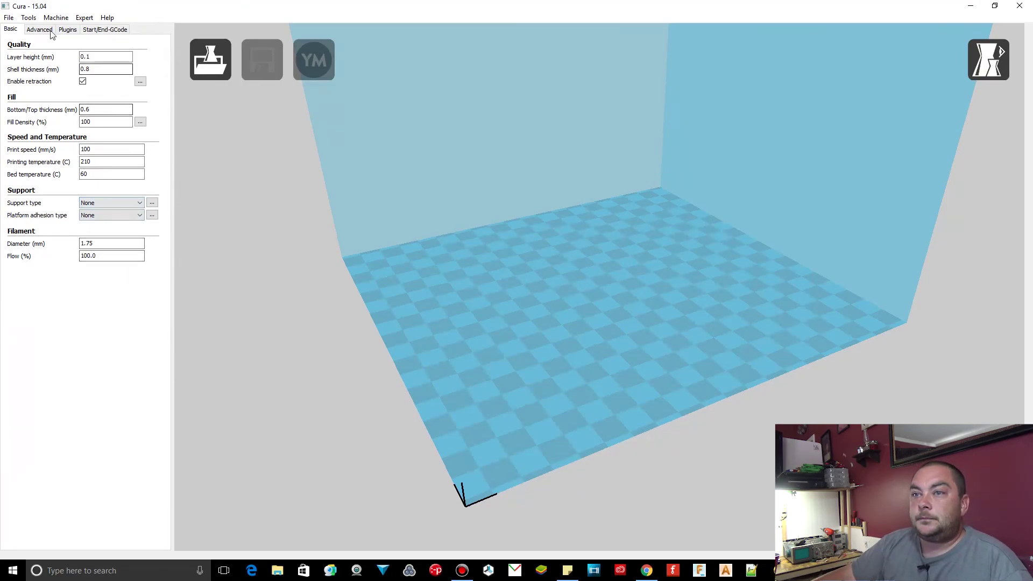
# Load the test2-1.png portrait image into Cura.
pyautogui.click(218, 63)
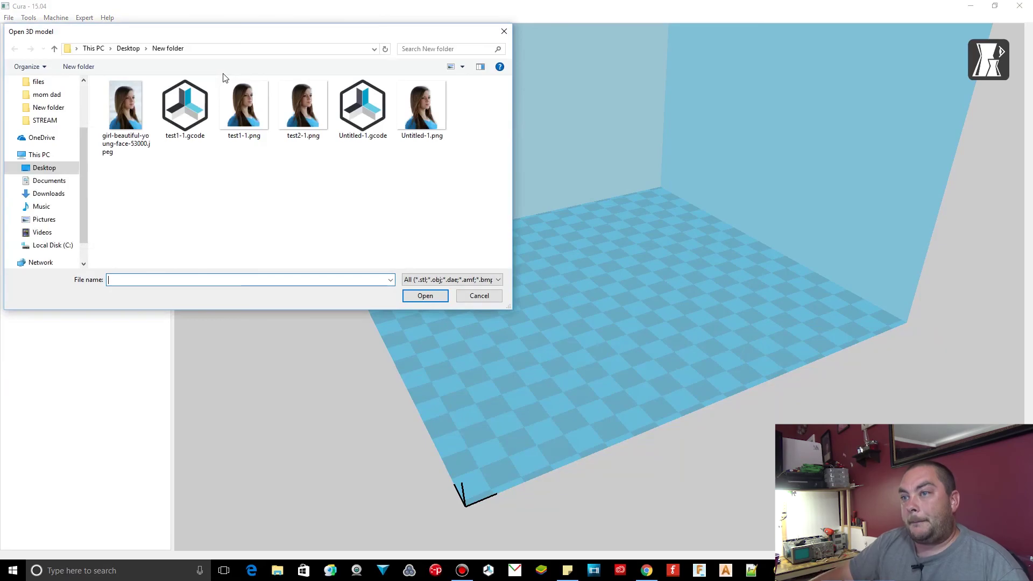
pyautogui.click(303, 114)
pyautogui.click(443, 293)
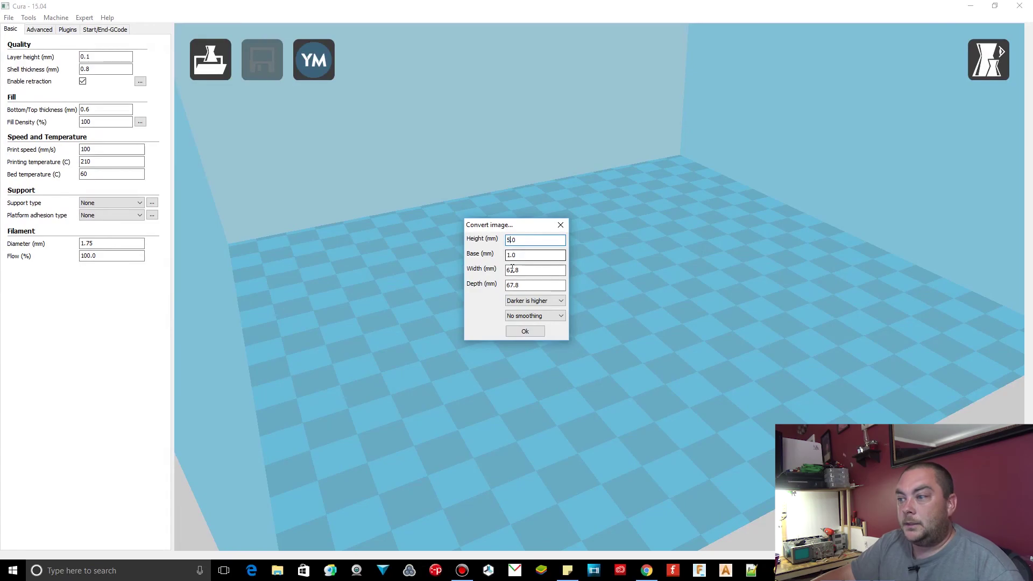
# Convert the image to an 80 × 80 mm relief with No smoothing.
pyautogui.moveTo(512, 269); pyautogui.dragTo(499, 282)
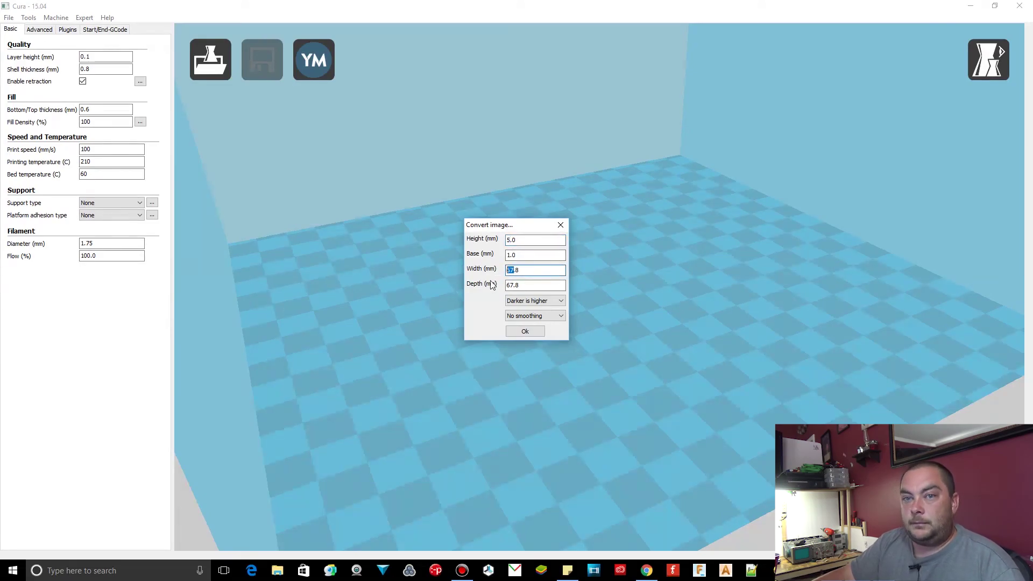
pyautogui.write('80')
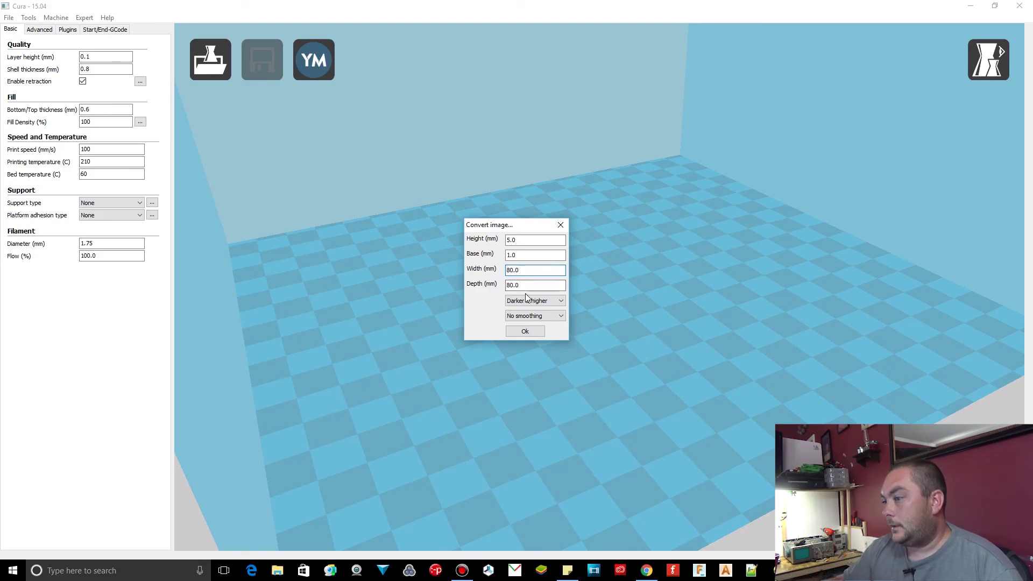
pyautogui.click(560, 312)
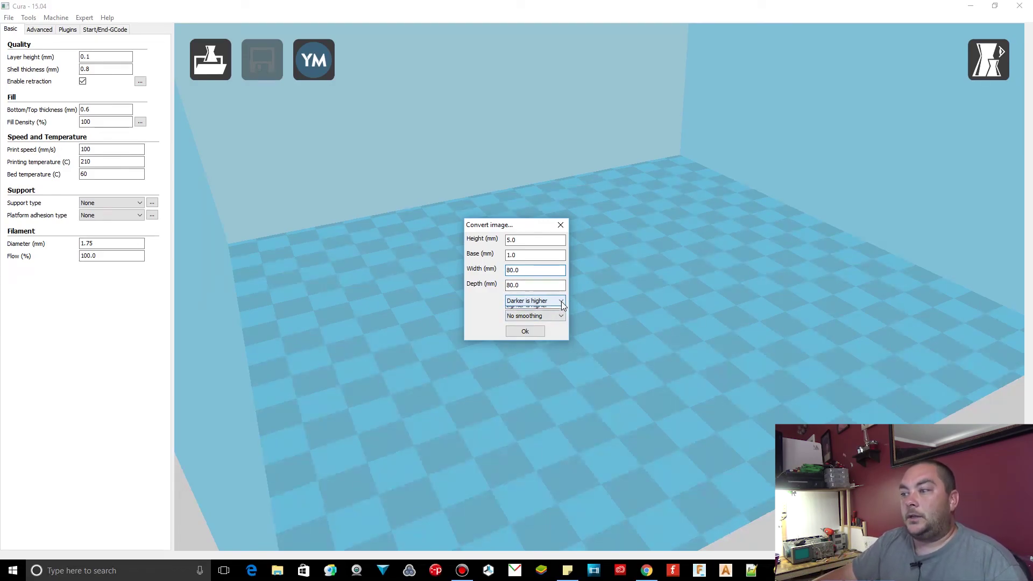
pyautogui.click(526, 318)
pyautogui.click(526, 318)
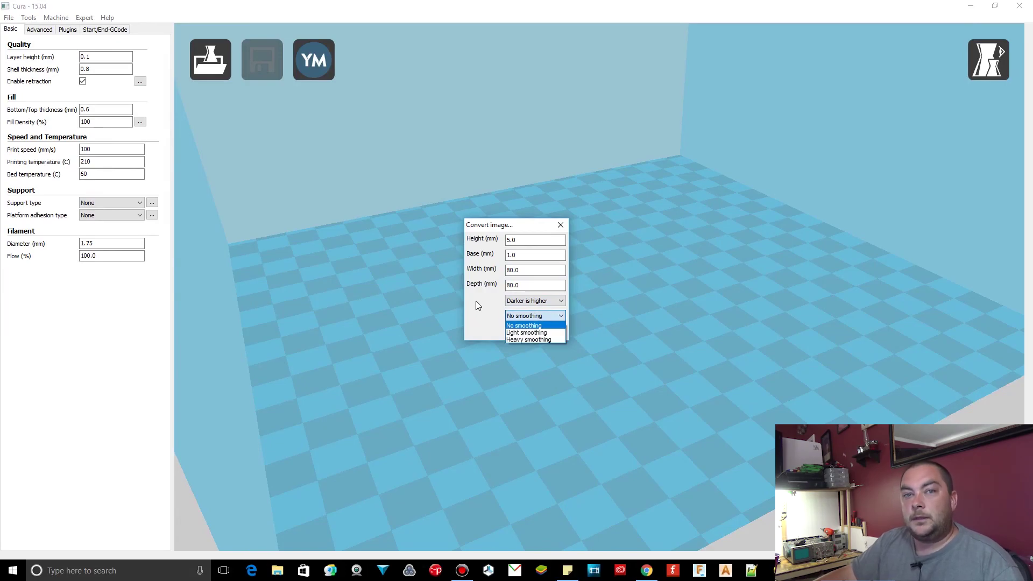
pyautogui.click(524, 326)
pyautogui.click(529, 334)
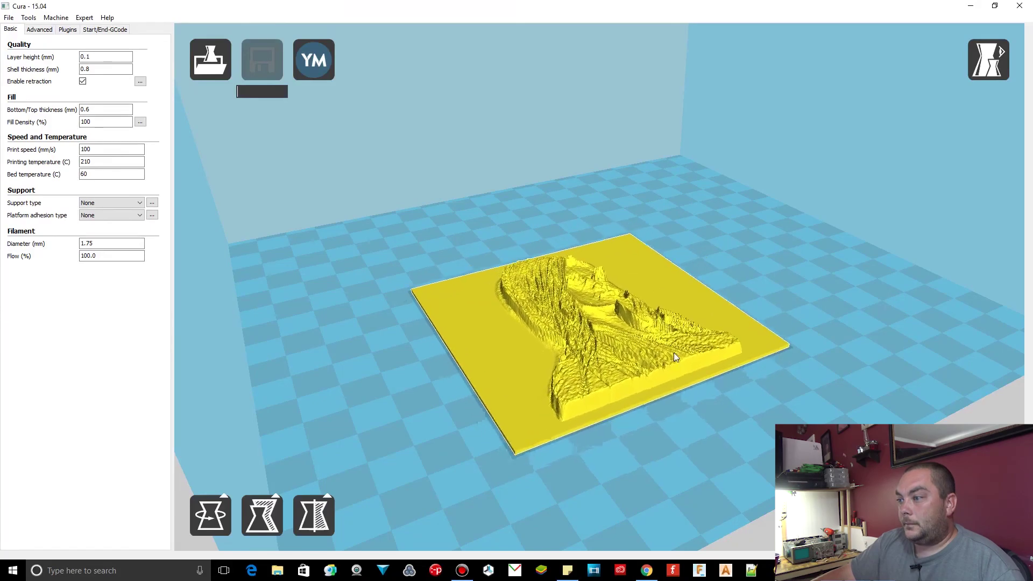
# Orbit the view to inspect the portrait relief face-on and from below while it slices.
pyautogui.moveTo(687, 340); pyautogui.dragTo(676, 414, button='right')
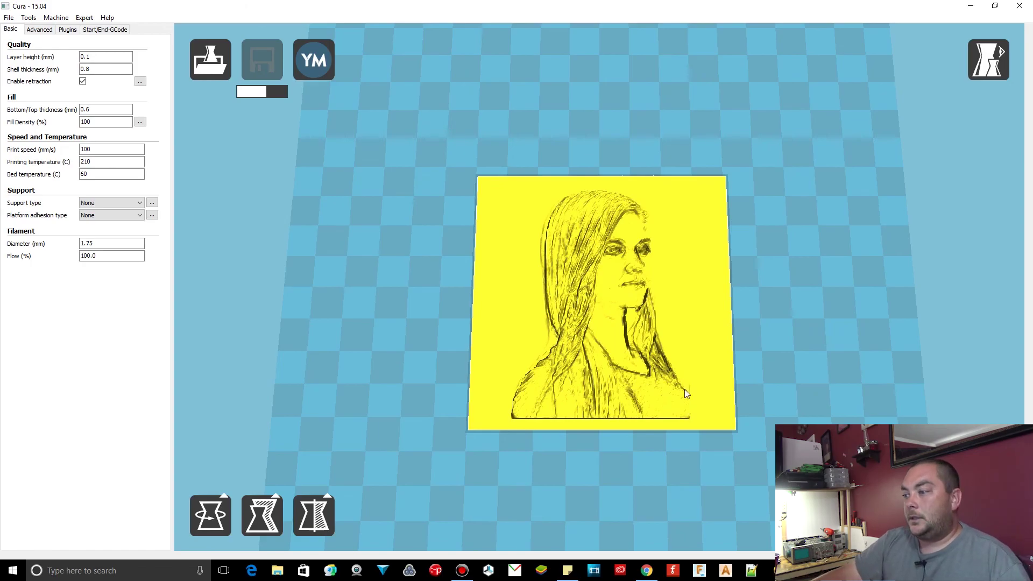
pyautogui.moveTo(684, 389)
pyautogui.mouseDown(button='right')
pyautogui.moveTo(692, 270)
pyautogui.moveTo(673, 364)
pyautogui.moveTo(690, 371)
pyautogui.mouseUp(button='right')
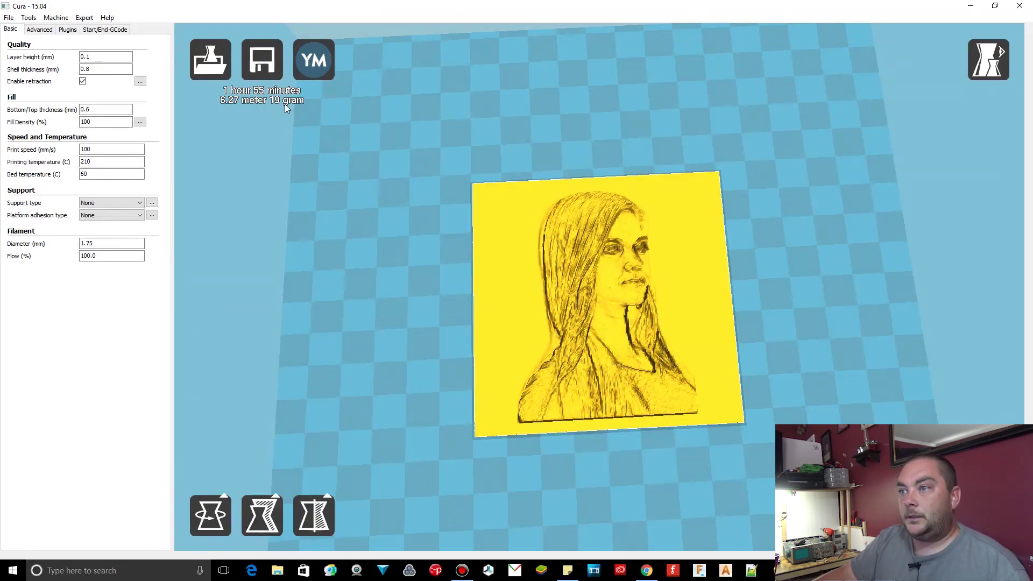
# Save the toolpath as test2-1.gcode in the New folder and launch Repetier-Host.
pyautogui.click(262, 60)
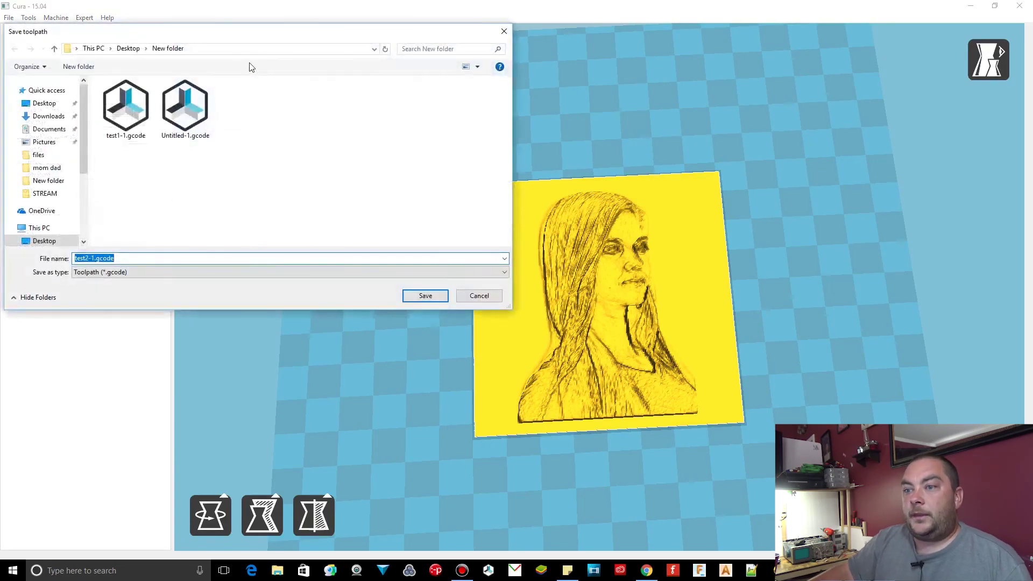
pyautogui.click(421, 295)
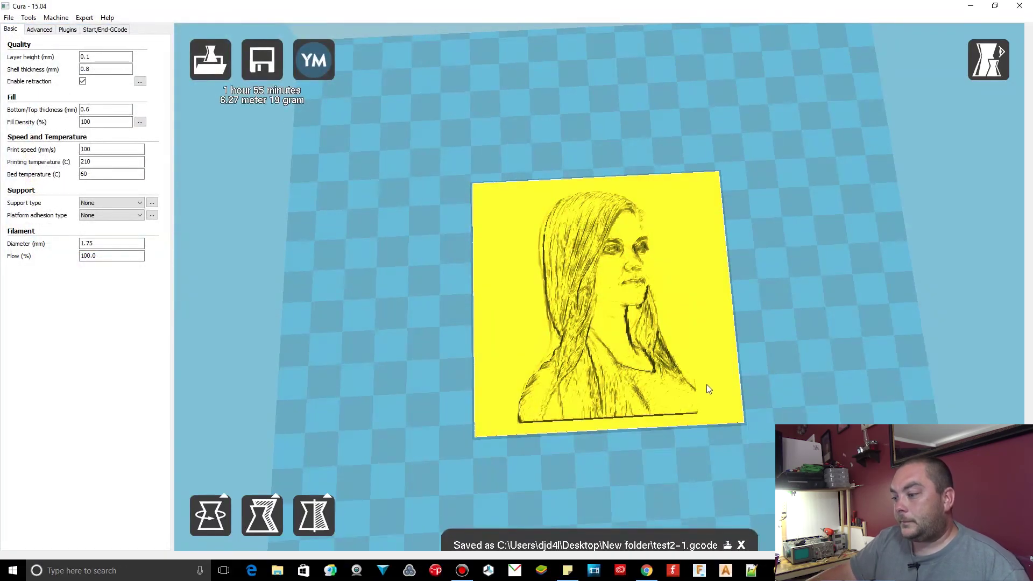
pyautogui.click(489, 571)
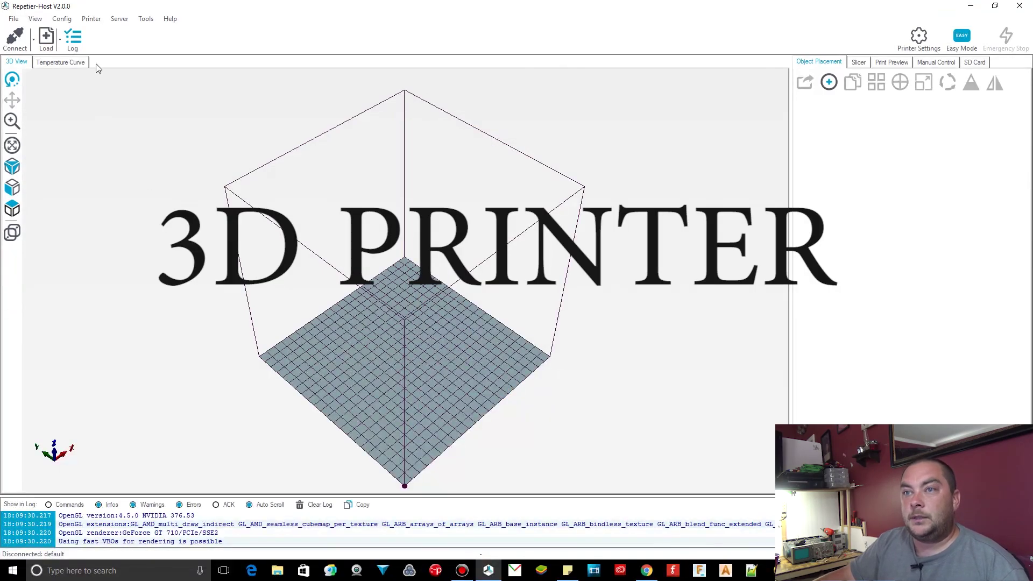
# Load test2-1.gcode into Repetier-Host to preview the portrait toolpath.
pyautogui.click(46, 39)
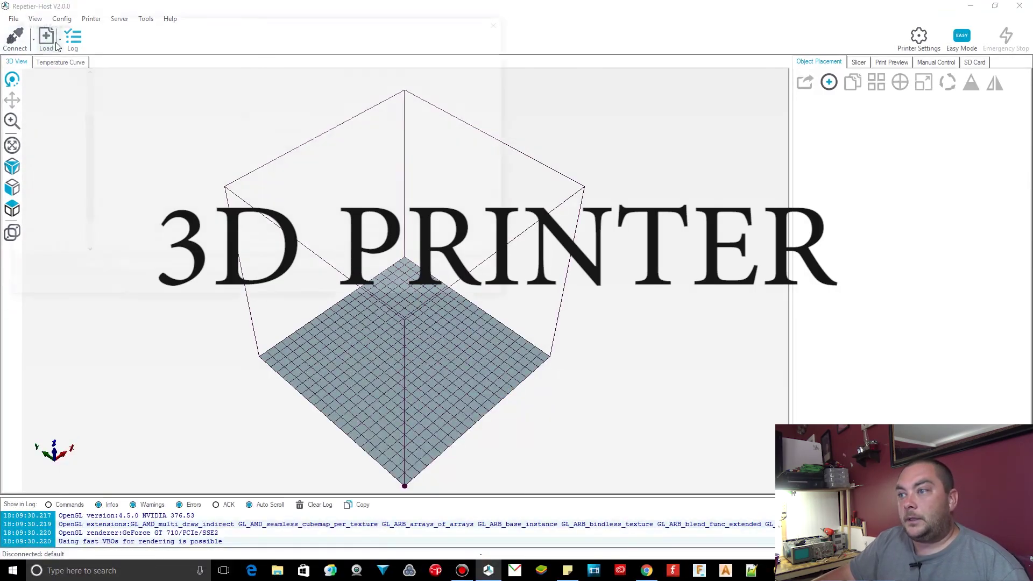
pyautogui.click(142, 100)
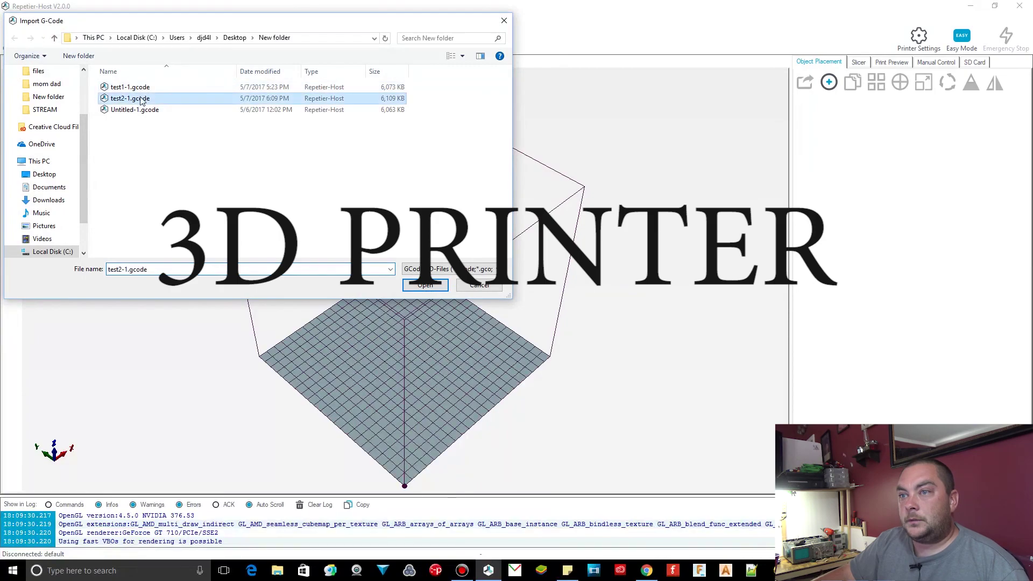
pyautogui.click(438, 285)
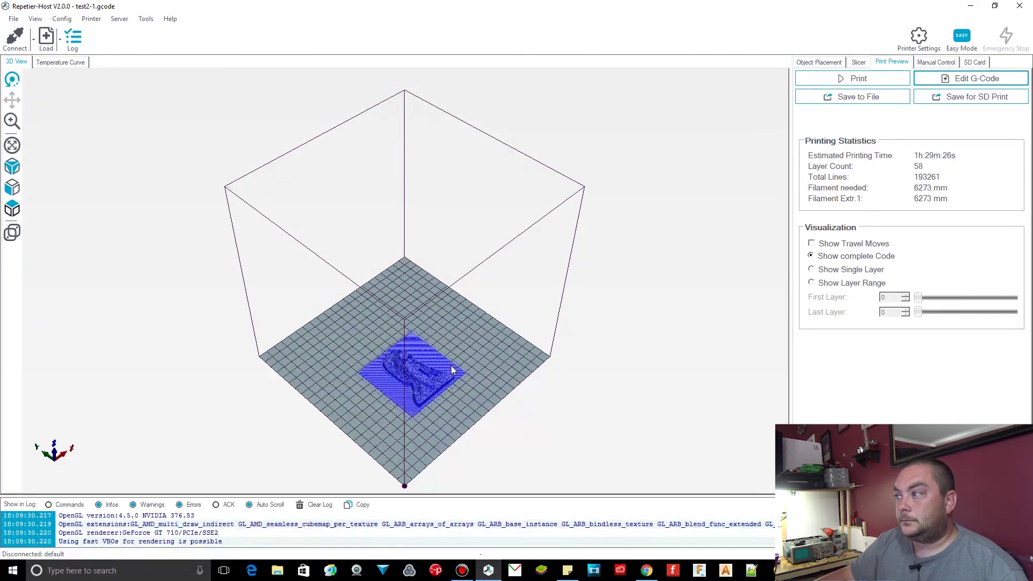
# Rotate and zoom the 3D preview to view the 58-layer portrait from above.
pyautogui.moveTo(447, 371); pyautogui.dragTo(391, 419)
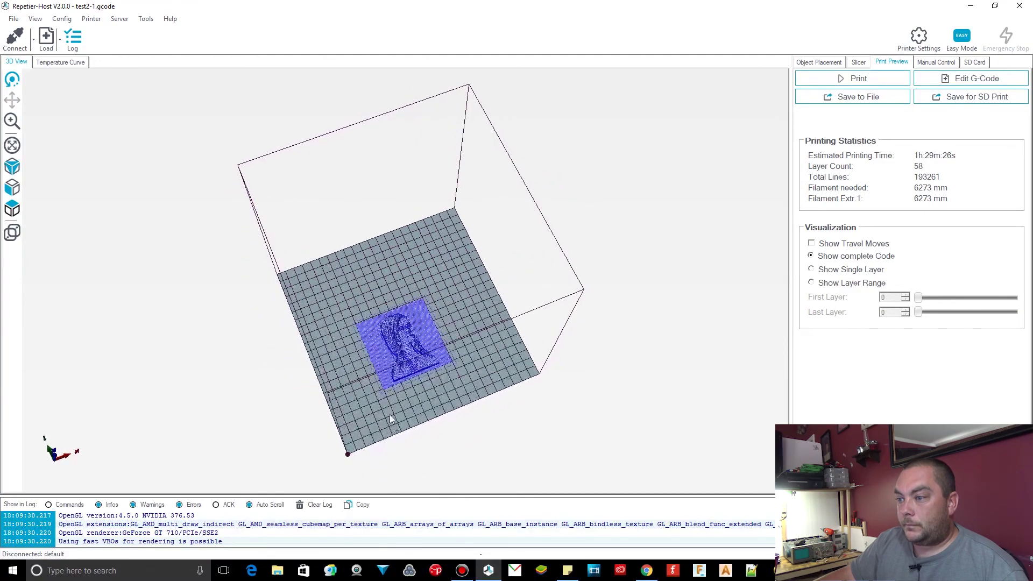
pyautogui.scroll(10, 398, 388)
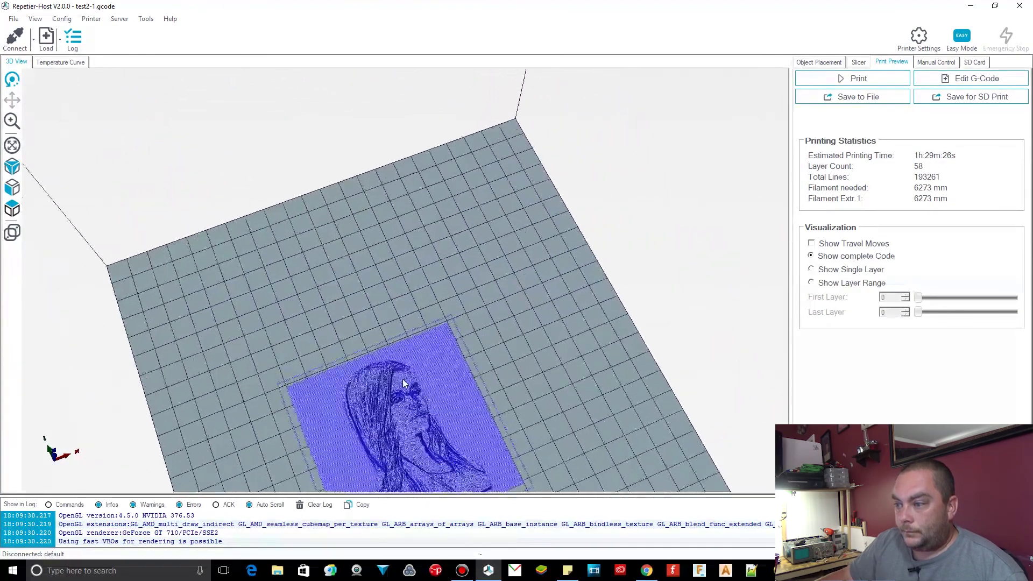
pyautogui.moveTo(495, 492); pyautogui.dragTo(454, 495)
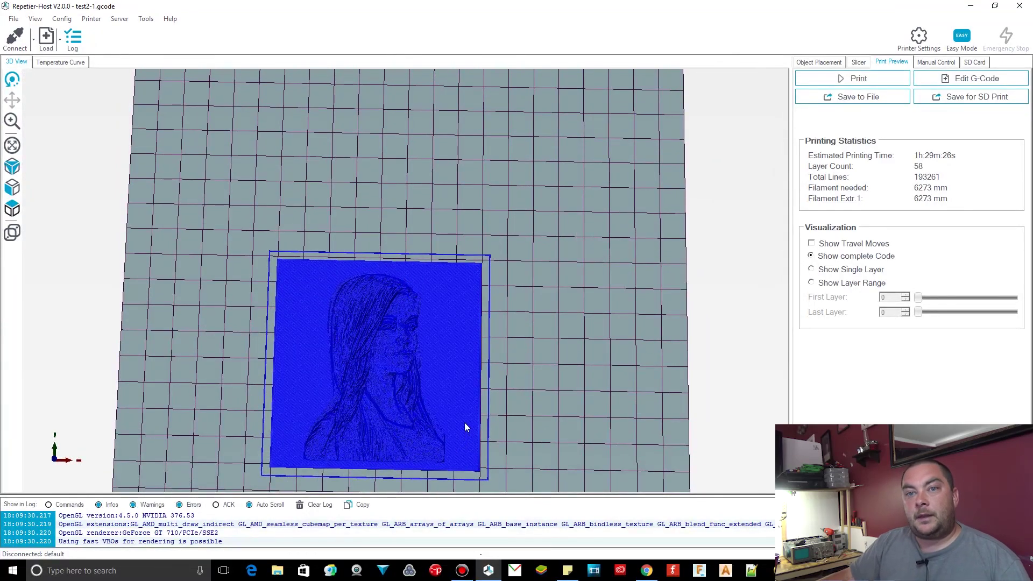